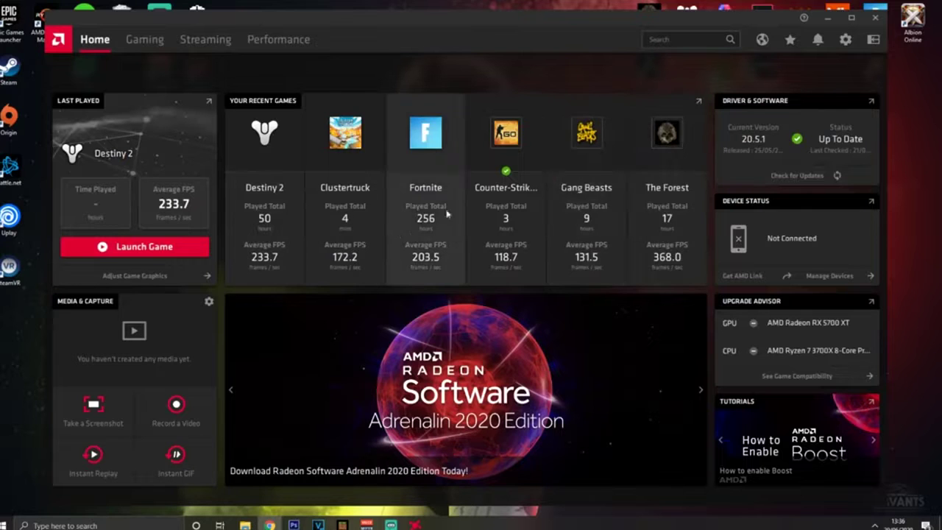
# Close the Radeon Software window and bring up the desktop's right-click menu
pyautogui.click(875, 17)
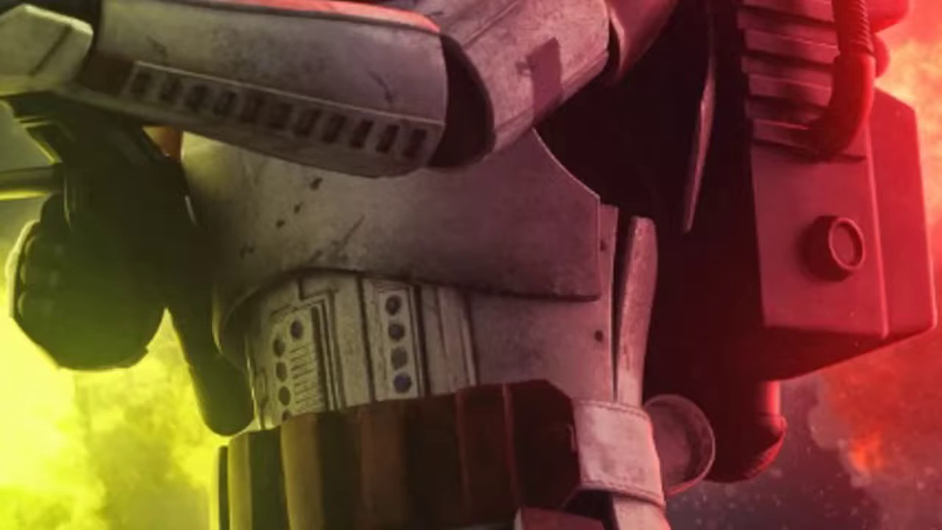
pyautogui.rightClick(309, 89)
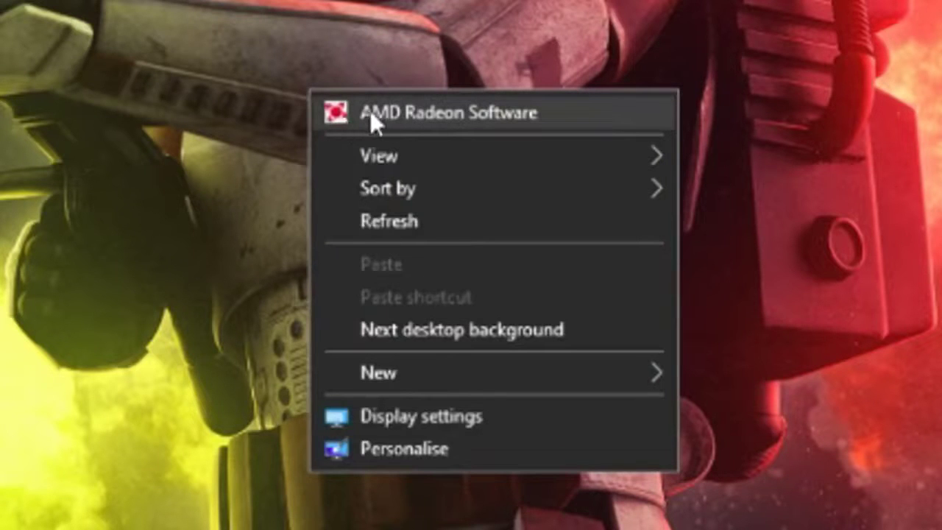
# Launch AMD Radeon Software from the desktop context menu
pyautogui.click(418, 114)
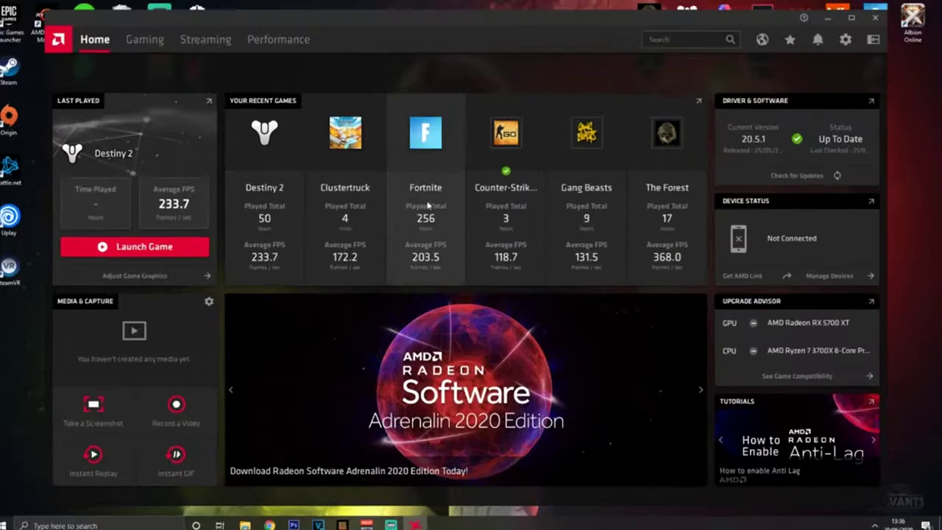
# In Global Graphics, try the Gaming, eSports, Power Saving and Standard profiles, ending on eSports
pyautogui.click(142, 37)
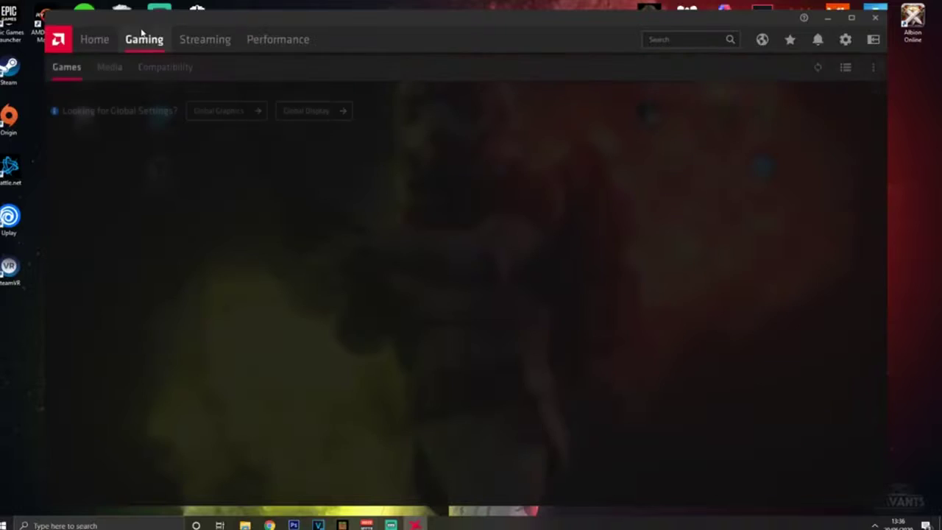
pyautogui.click(224, 114)
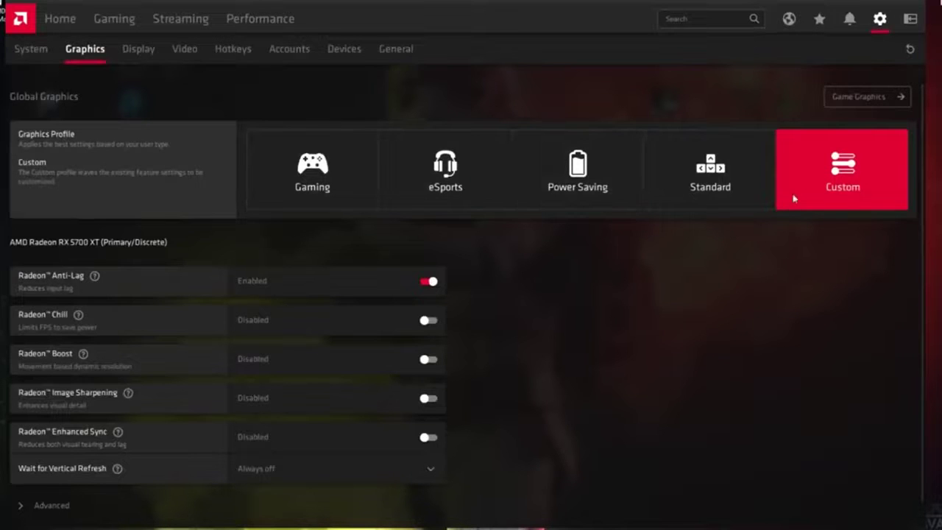
pyautogui.click(324, 150)
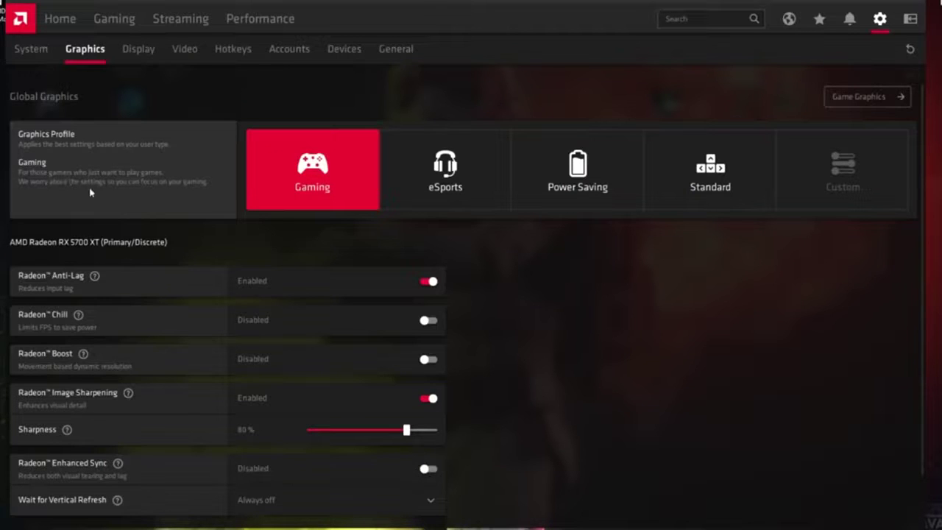
pyautogui.click(425, 187)
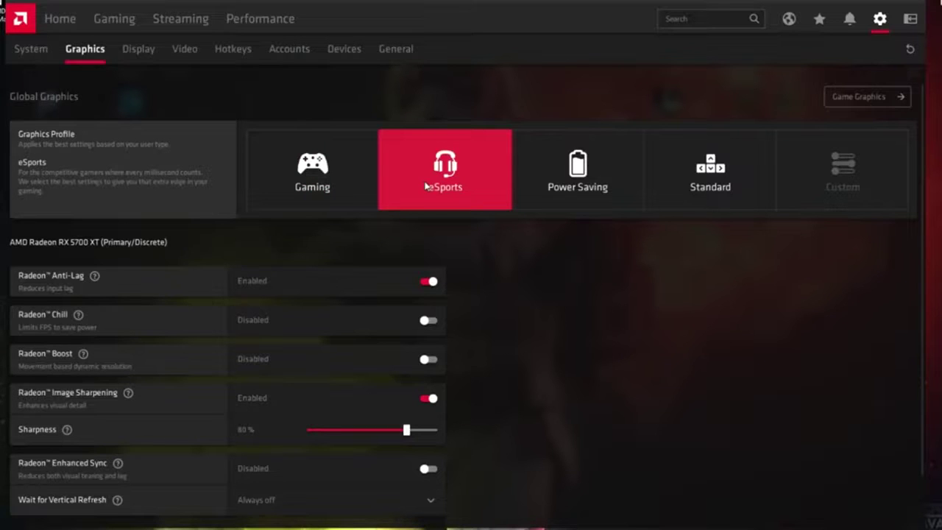
pyautogui.click(548, 168)
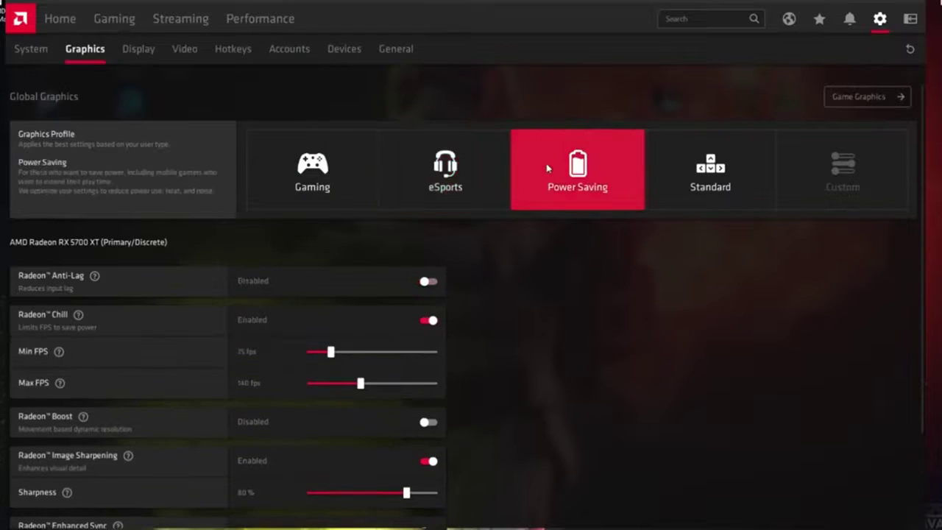
pyautogui.click(690, 166)
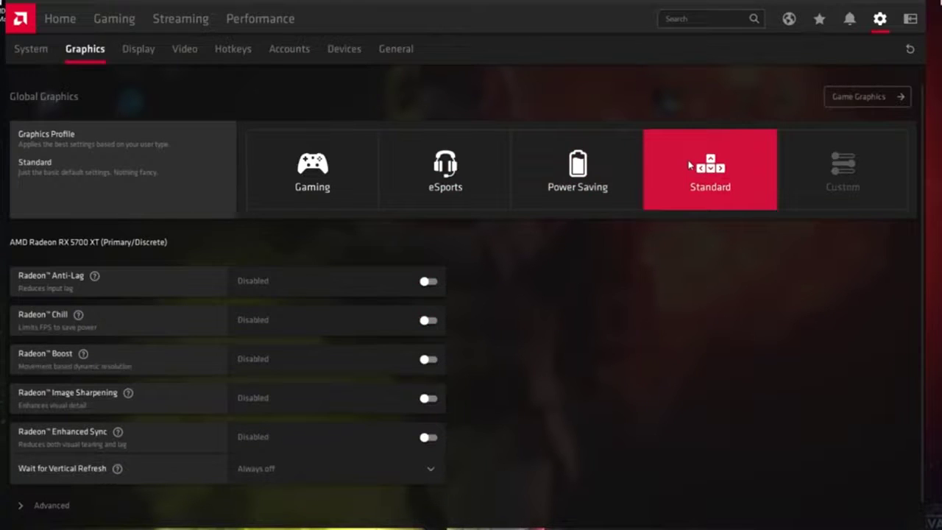
pyautogui.click(468, 184)
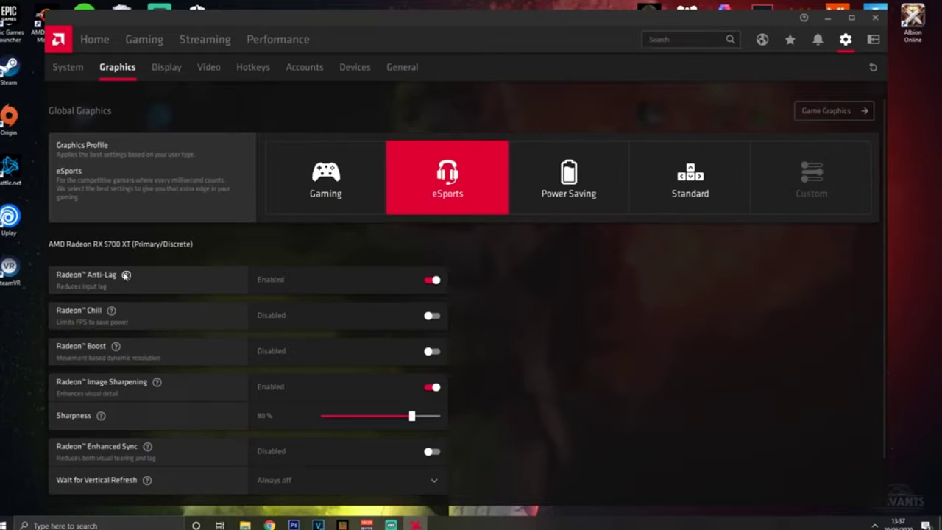
# Review the eSports options, try 100% Sharpness, and return Sharpness to 80%
pyautogui.moveTo(126, 274)
pyautogui.scroll(-1, 89, 327)
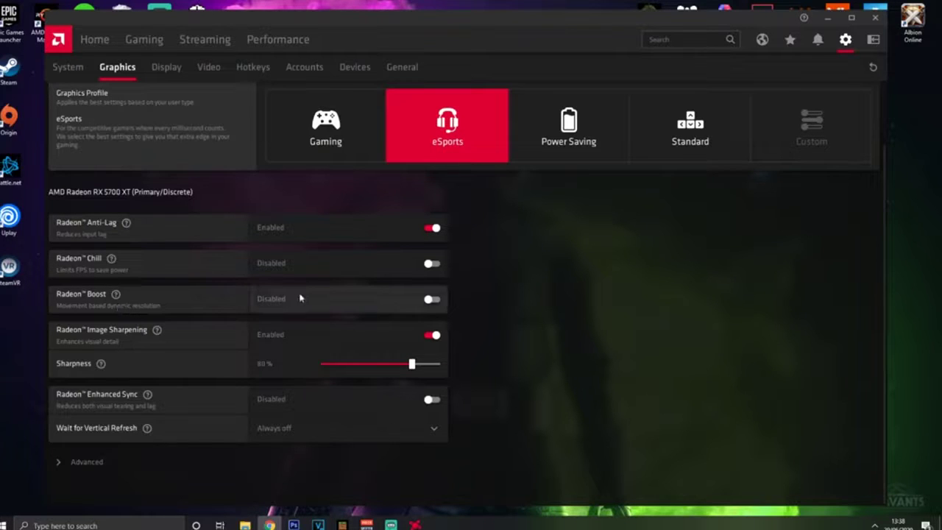
pyautogui.moveTo(115, 294)
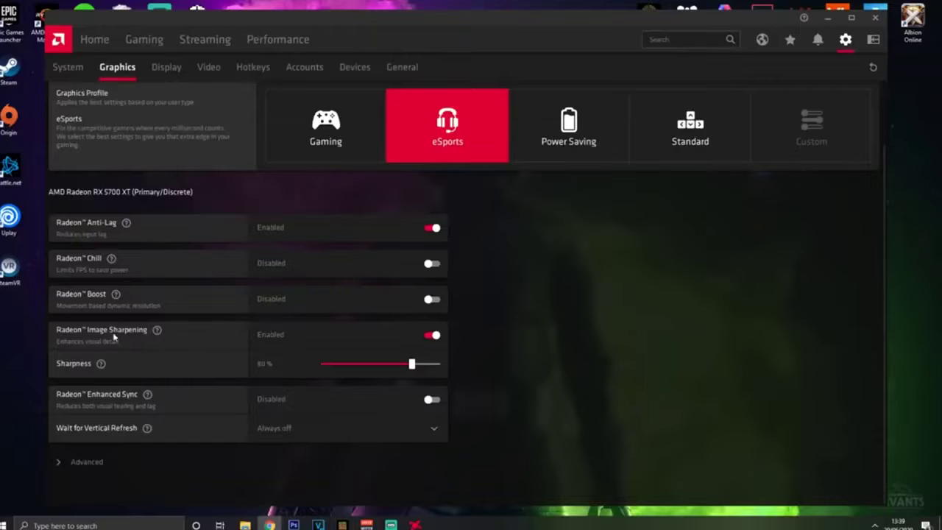
pyautogui.moveTo(317, 248)
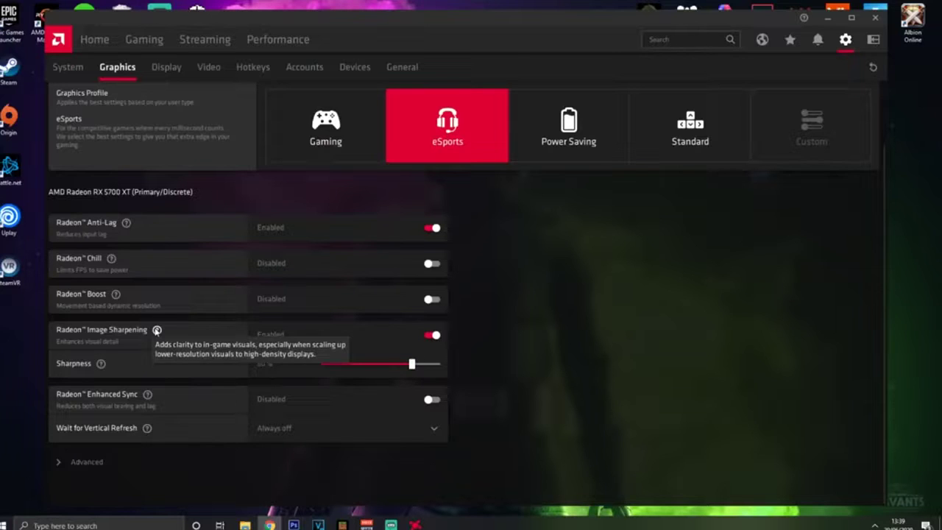
pyautogui.moveTo(412, 364); pyautogui.dragTo(512, 374)
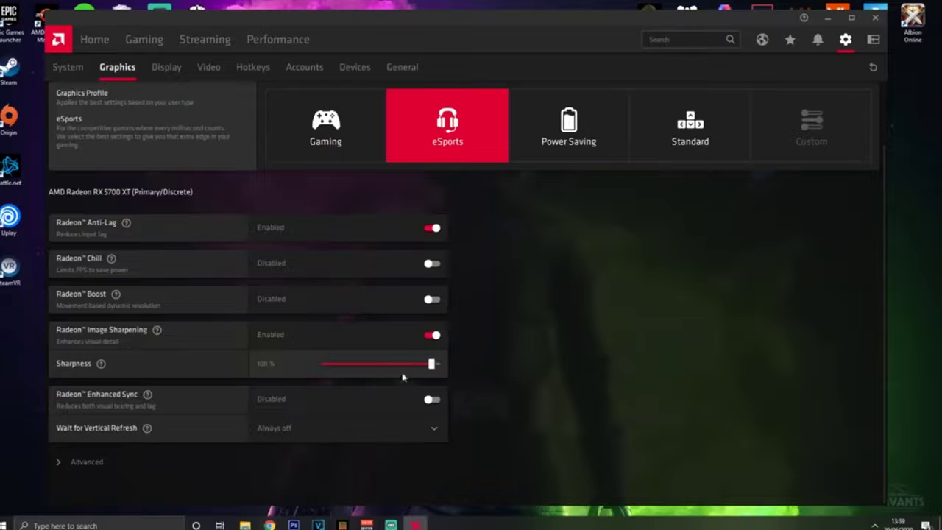
pyautogui.moveTo(402, 377); pyautogui.dragTo(370, 375)
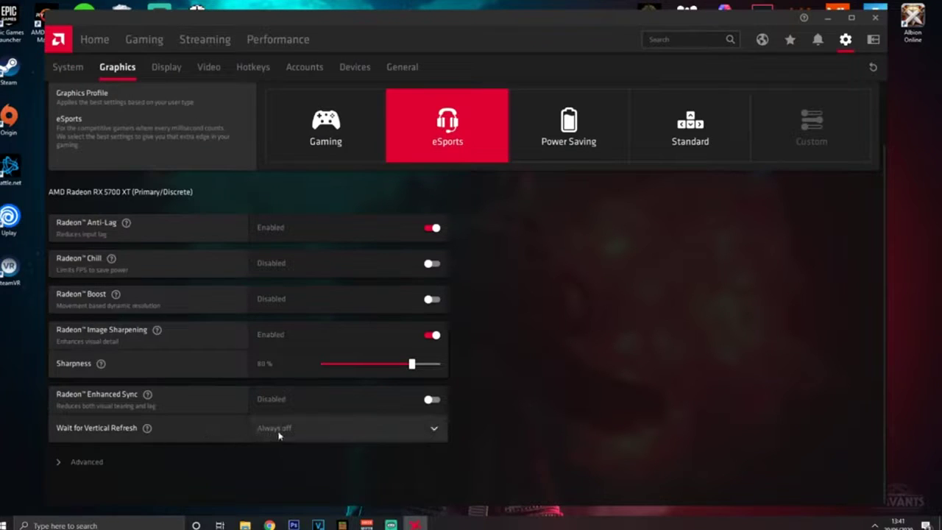
pyautogui.click(299, 439)
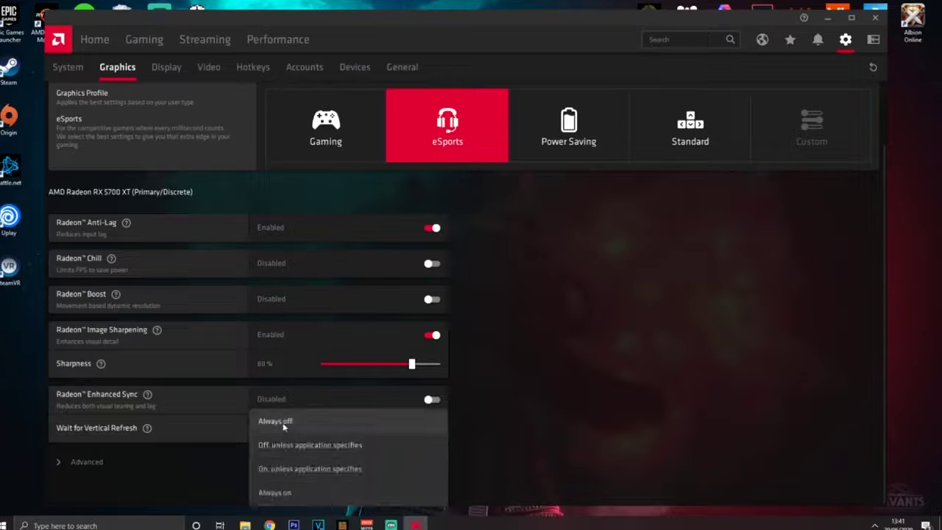
# Keep Wait for Vertical Refresh at Always off and look through the Advanced graphics options
pyautogui.click(309, 422)
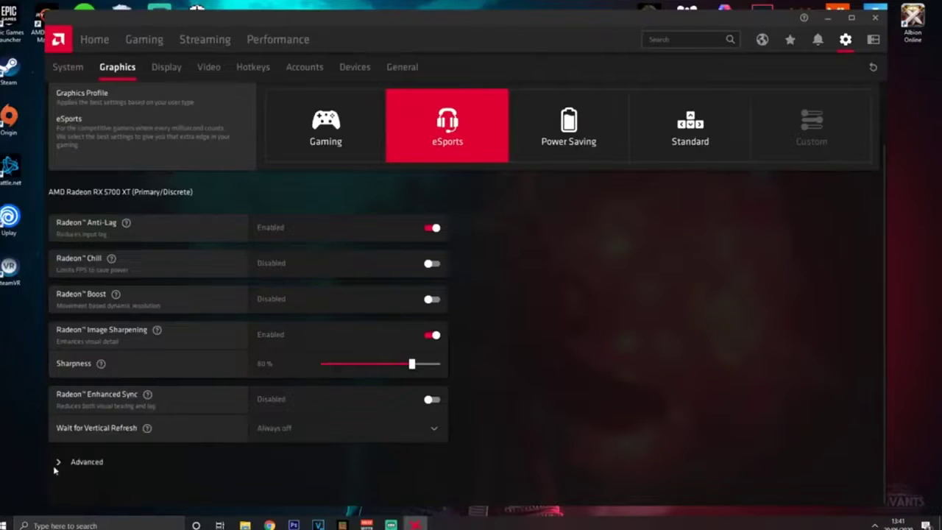
pyautogui.click(62, 464)
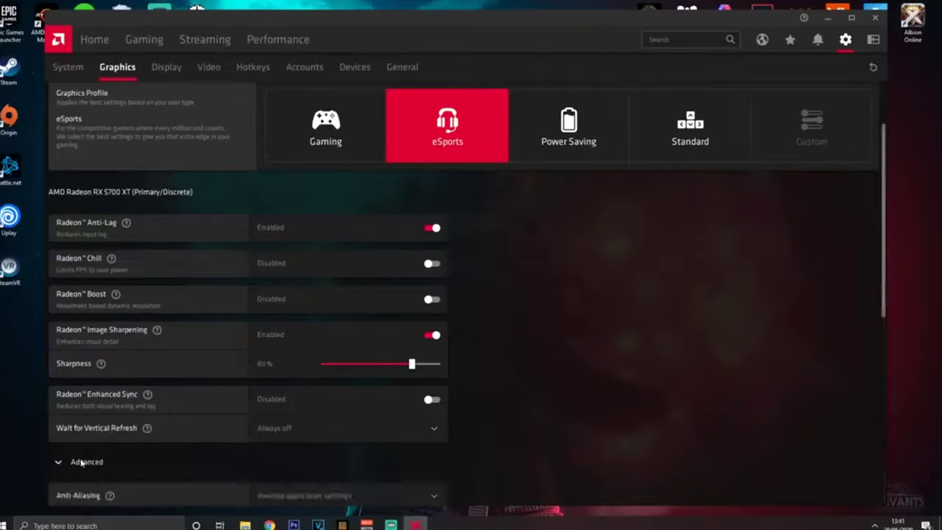
pyautogui.scroll(-3, 287, 390)
pyautogui.scroll(-5, 287, 389)
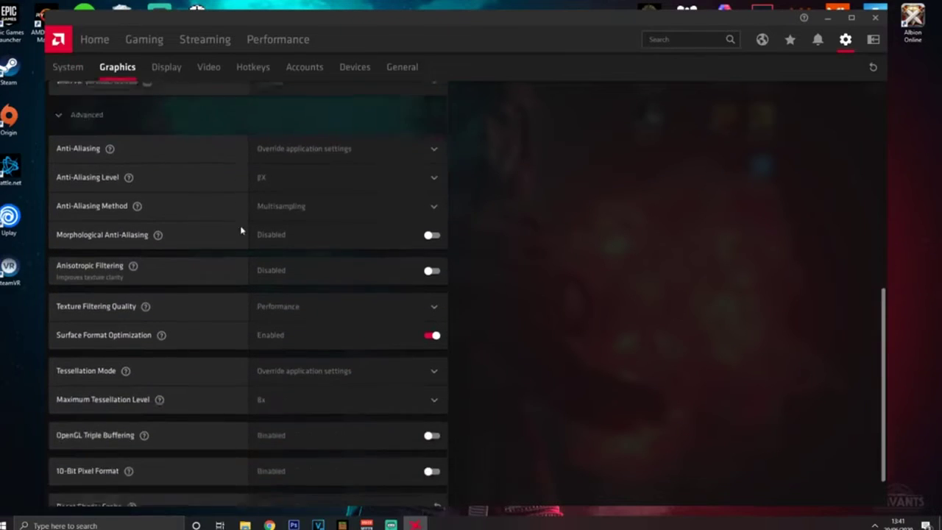
pyautogui.scroll(1, 283, 402)
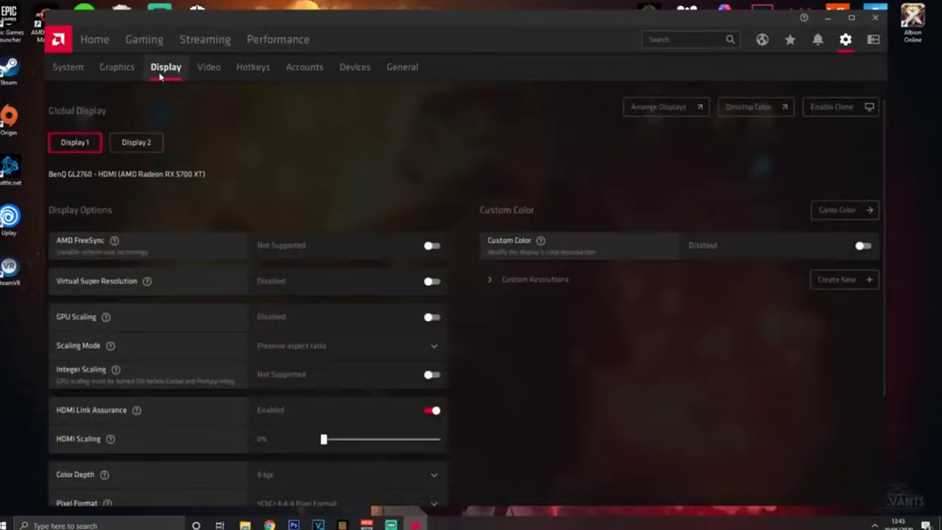
# Compare Display 1 and Display 2 settings, finishing on the DELL AW2518HF
pyautogui.click(116, 143)
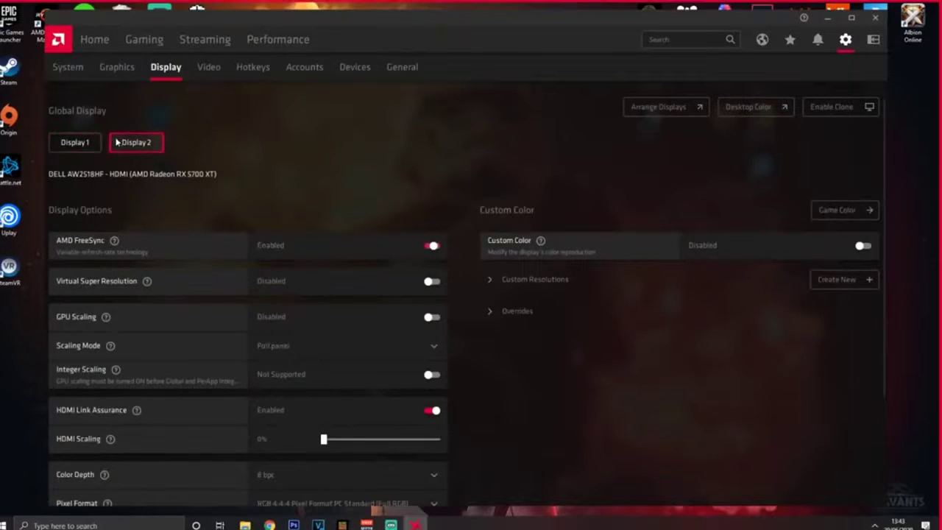
pyautogui.click(81, 143)
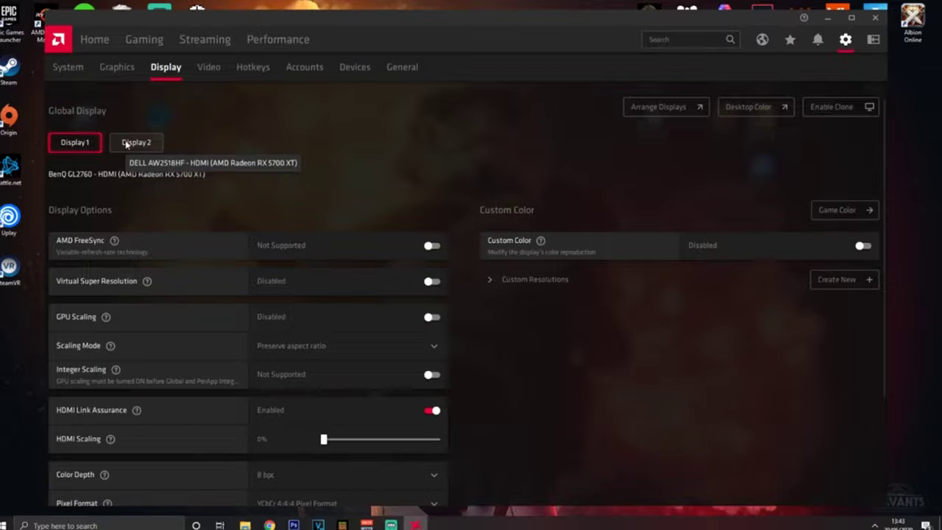
pyautogui.click(126, 145)
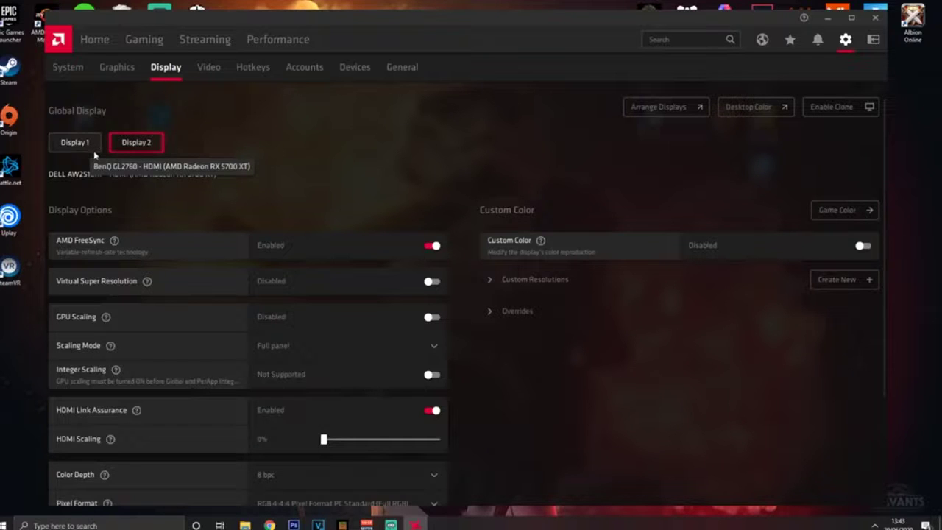
pyautogui.scroll(-2, 117, 247)
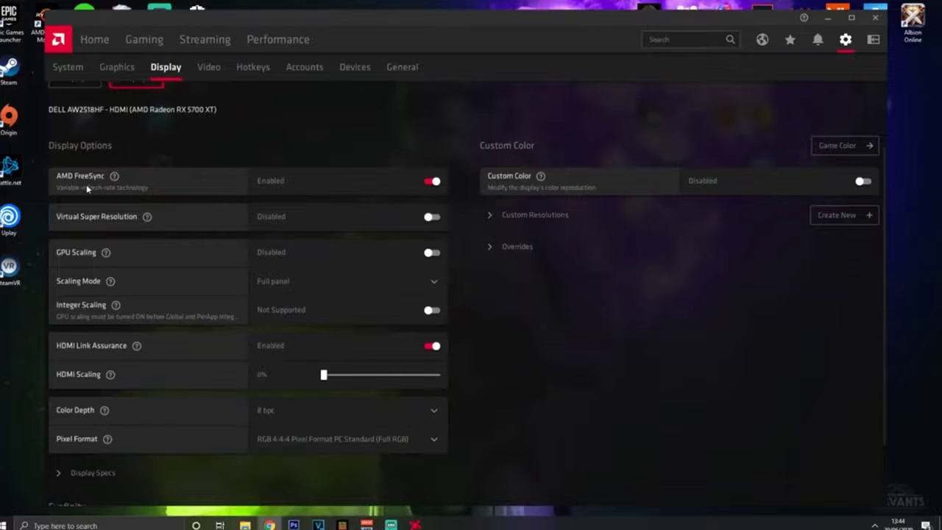
# Disable FreeSync on Display 2, check the GPU Scaling help, and enable Custom Color
pyautogui.click(437, 182)
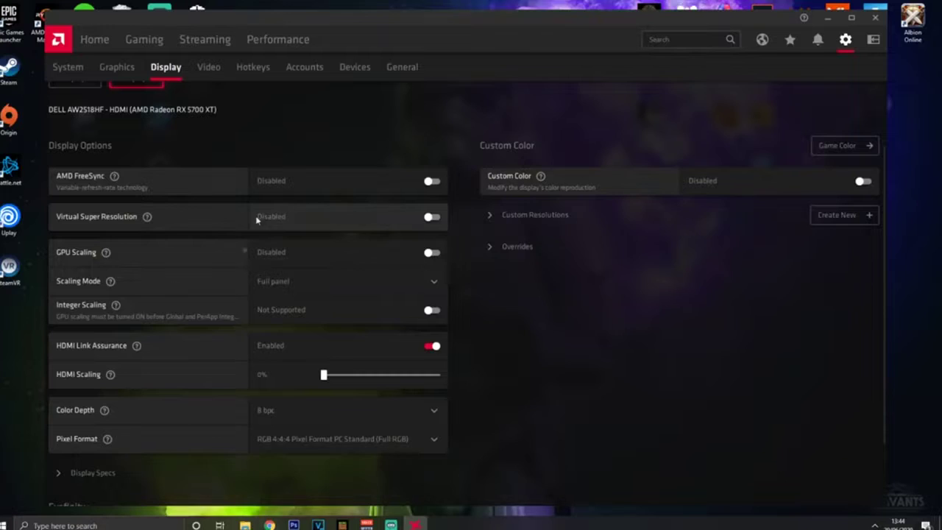
pyautogui.moveTo(111, 259)
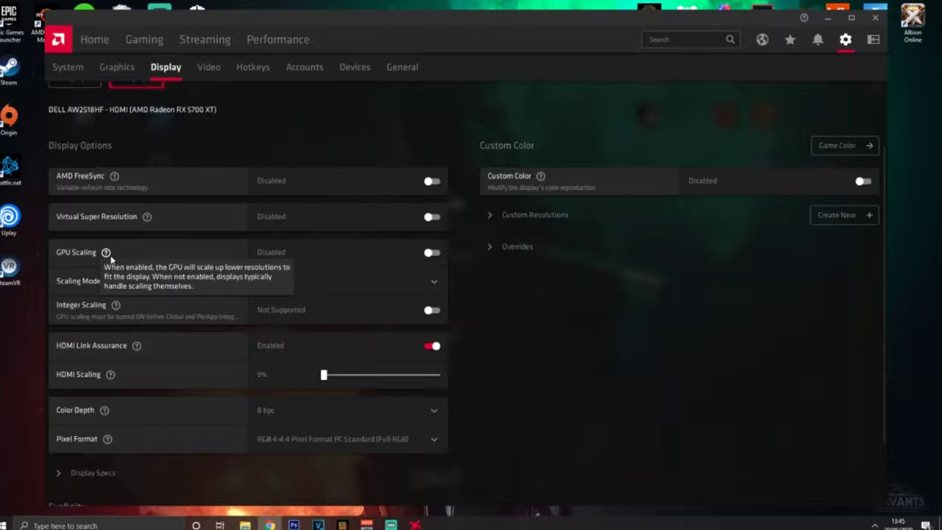
pyautogui.moveTo(114, 282)
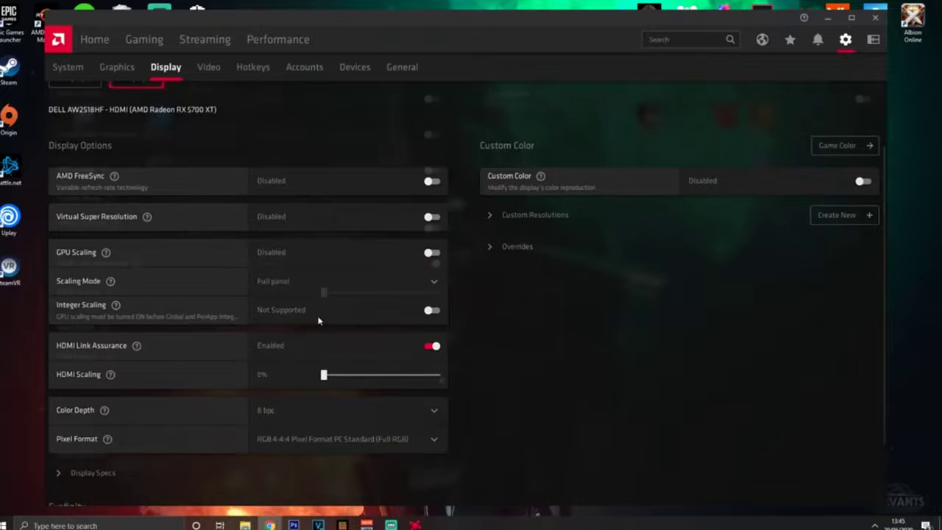
pyautogui.scroll(-1, 319, 319)
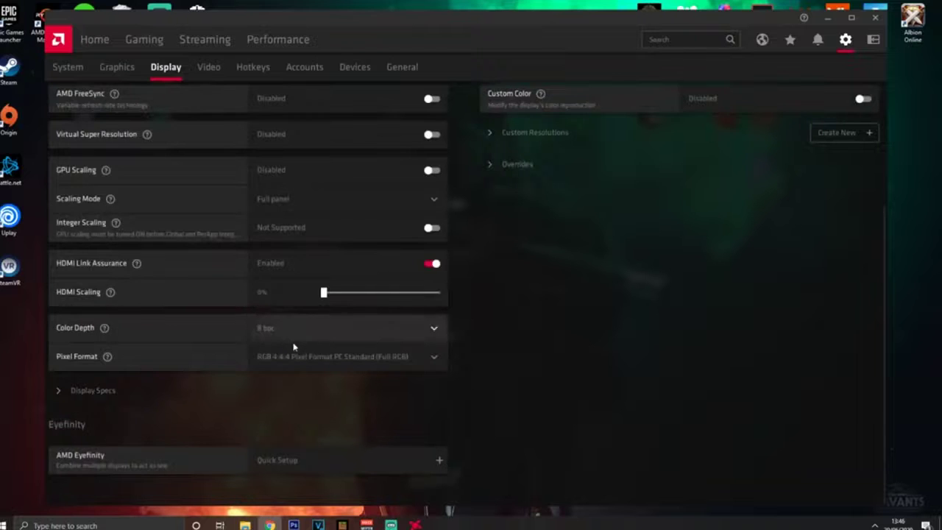
pyautogui.scroll(1, 321, 356)
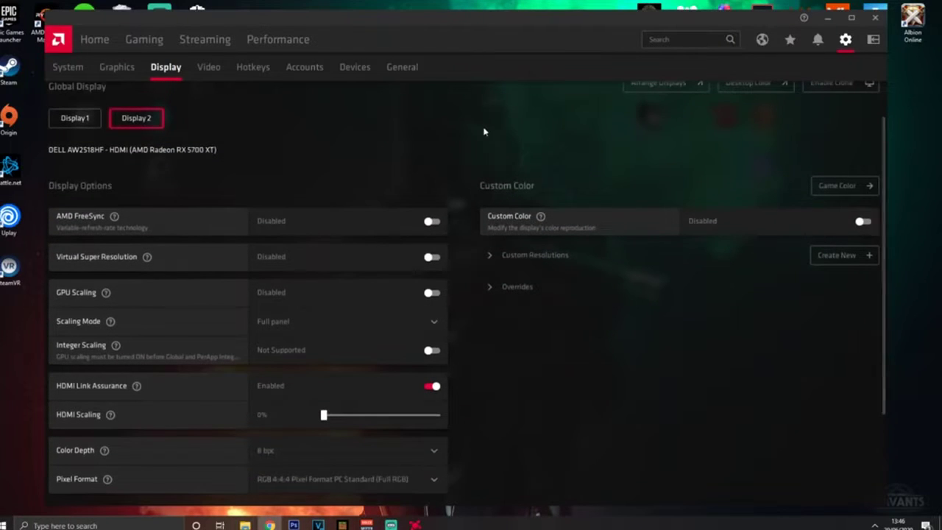
pyautogui.click(864, 222)
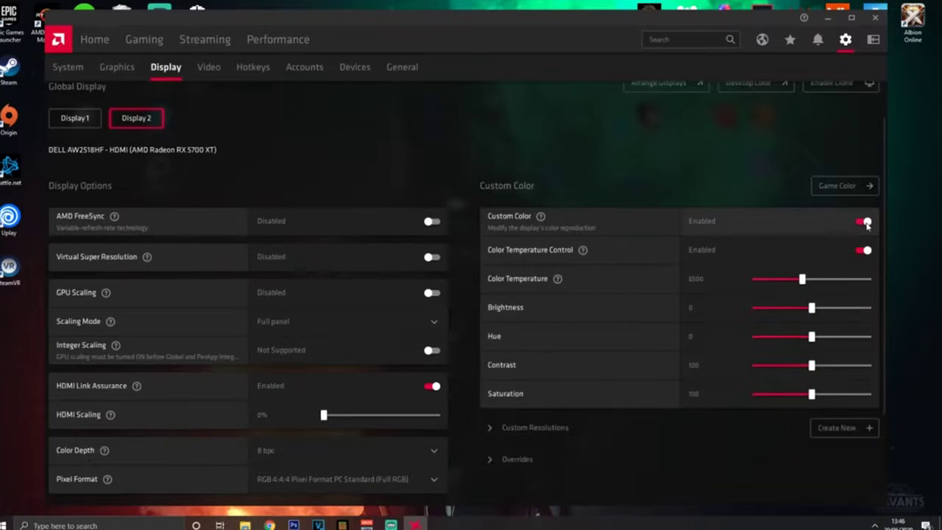
# Try a higher Contrast, turn Custom Color off, and view the Video and Hotkeys settings
pyautogui.moveTo(810, 365)
pyautogui.mouseDown()
pyautogui.moveTo(901, 366)
pyautogui.moveTo(795, 368)
pyautogui.moveTo(815, 374)
pyautogui.mouseUp()
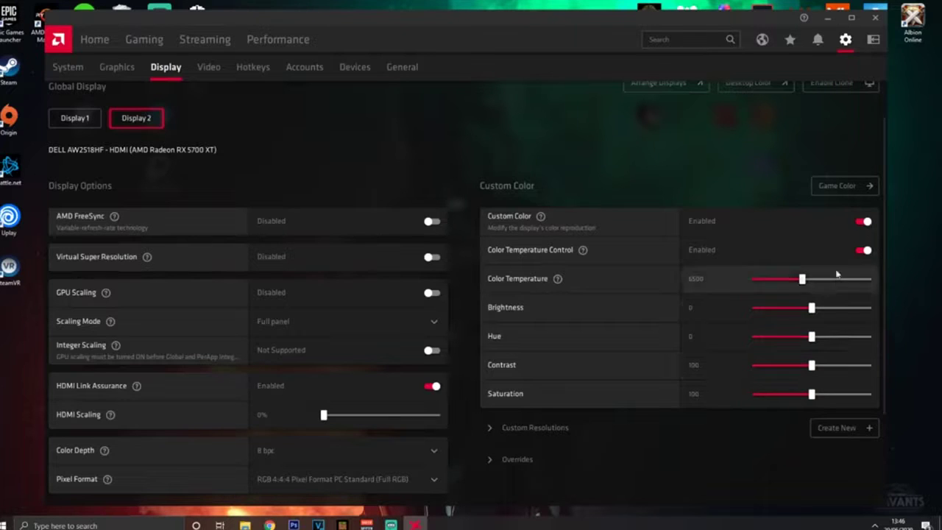
pyautogui.click(869, 224)
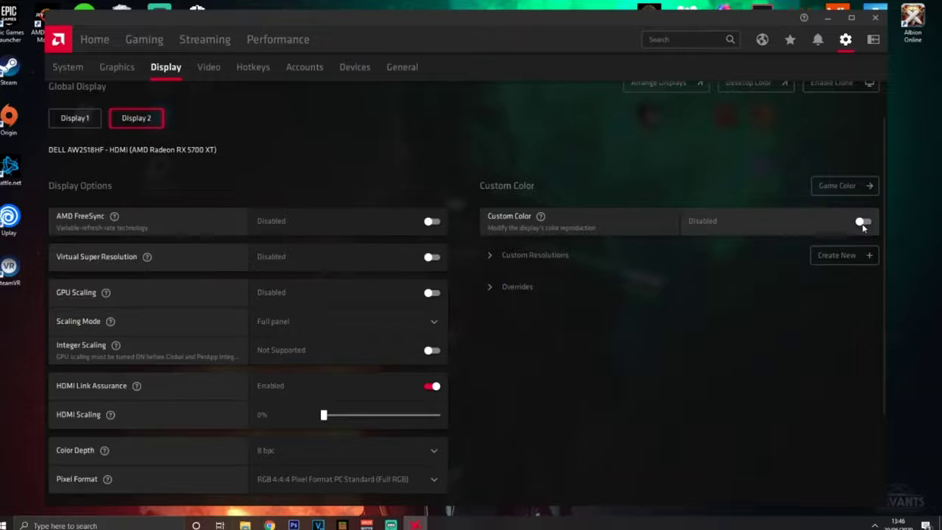
pyautogui.click(208, 66)
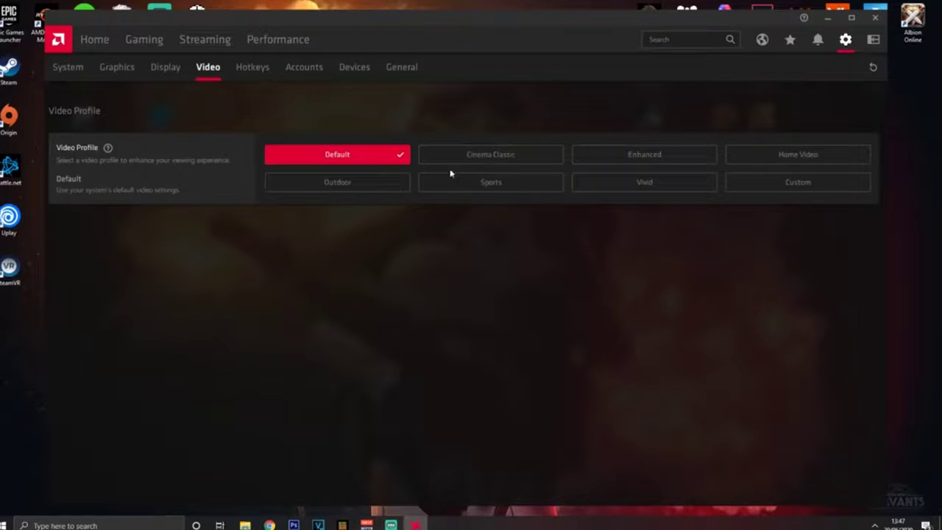
pyautogui.click(252, 66)
pyautogui.scroll(-2, 219, 342)
# Scroll through the Hotkeys and General settings, then minimize Radeon Software
pyautogui.scroll(-2, 218, 342)
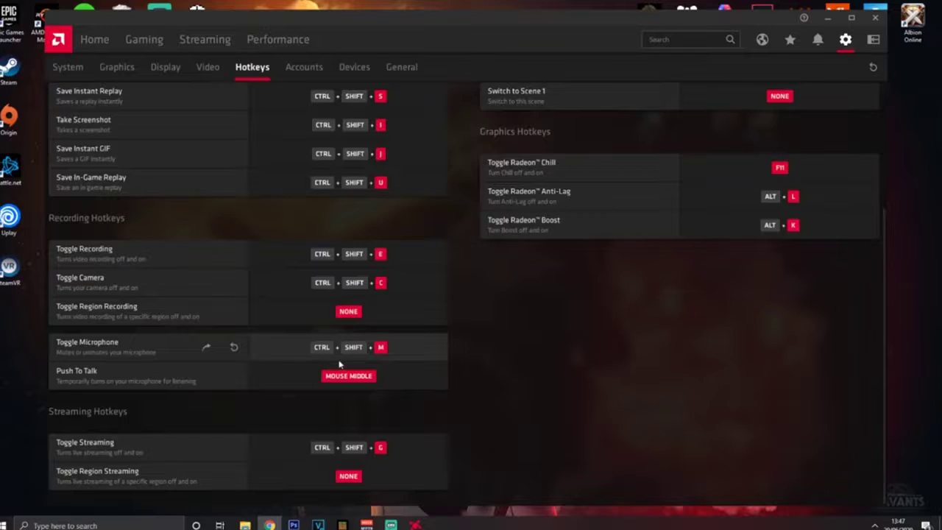
pyautogui.scroll(4, 338, 363)
pyautogui.click(401, 66)
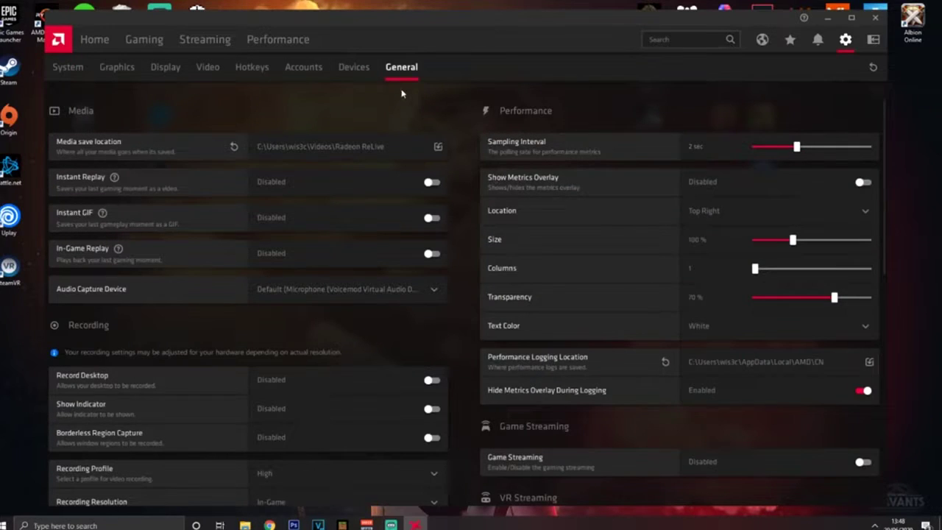
pyautogui.scroll(-10, 710, 193)
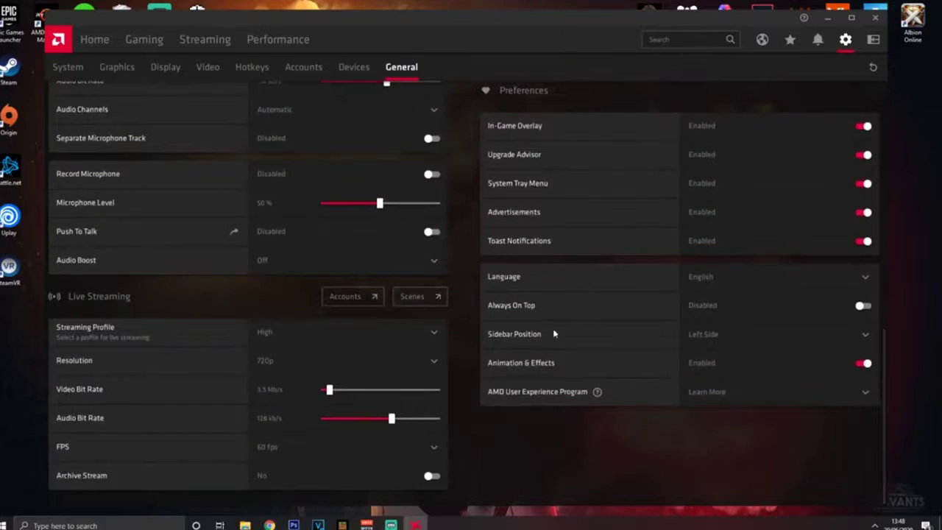
pyautogui.scroll(10, 554, 333)
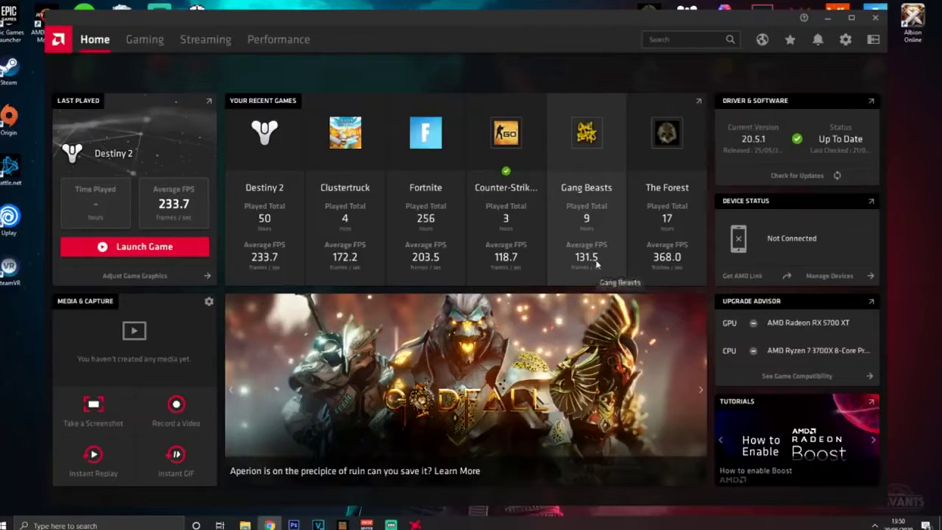
pyautogui.click(826, 18)
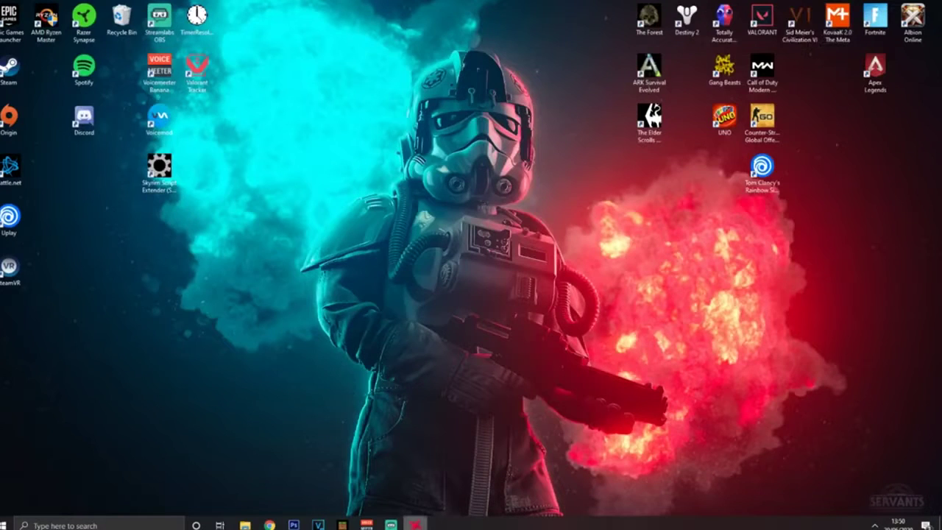
# Search Windows for 'game mode' and open the Game Mode settings page
pyautogui.moveTo(416, 524)
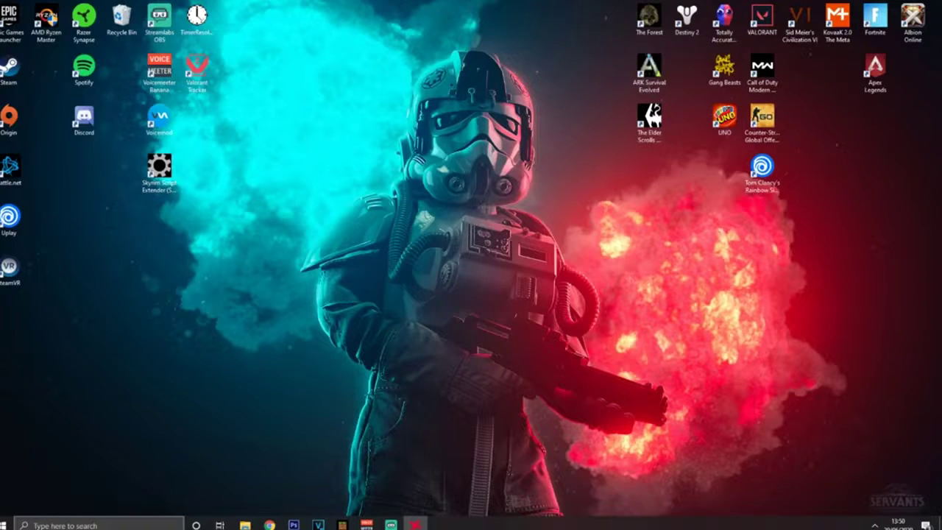
pyautogui.click(73, 524)
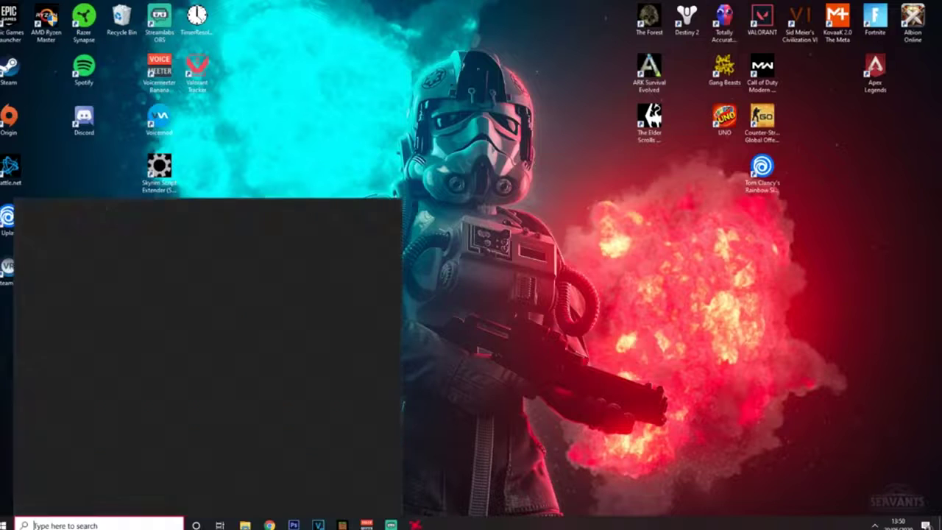
pyautogui.write('gmad')
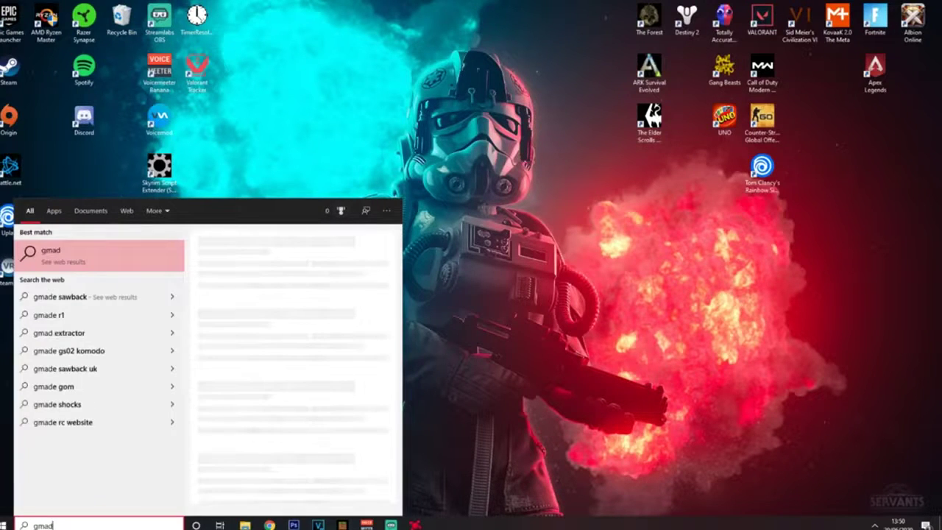
pyautogui.press('BackSpace')
pyautogui.press('BackSpace')
pyautogui.press('BackSpace')
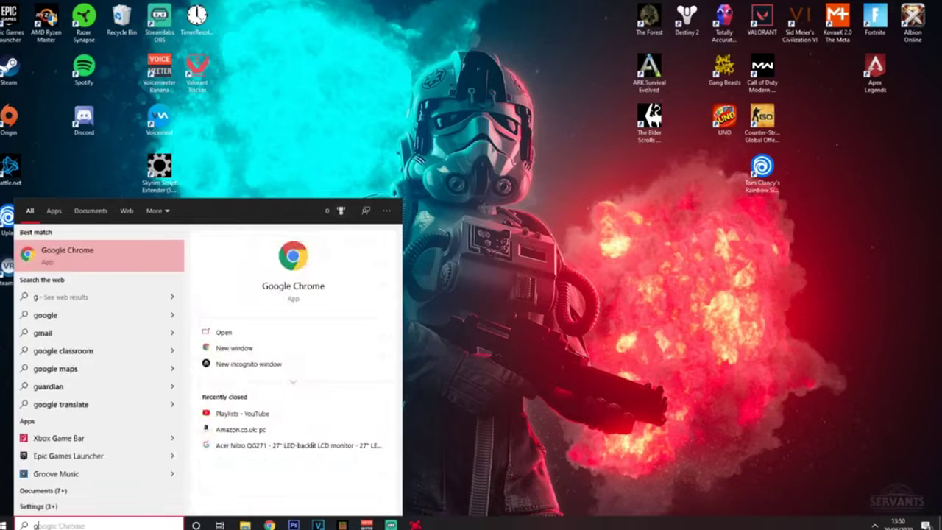
pyautogui.write('ame mode')
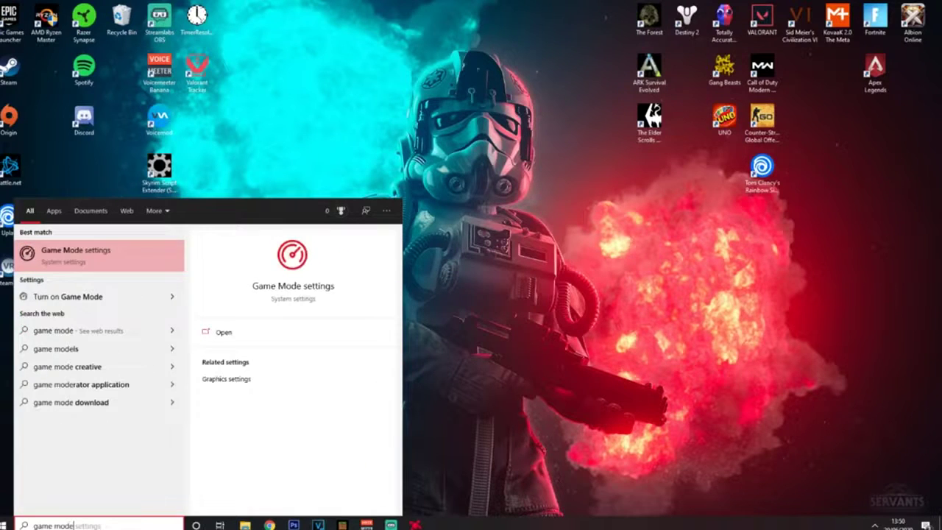
pyautogui.click(94, 263)
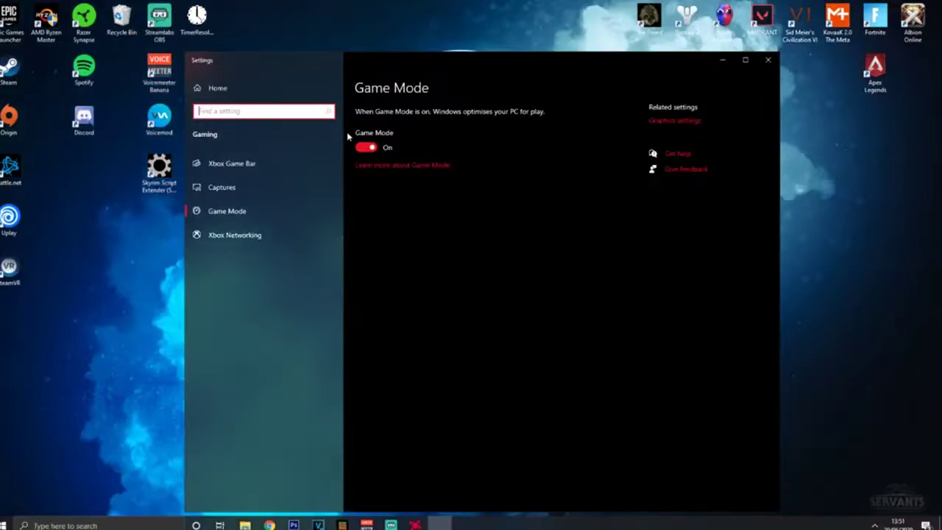
# Switch the Windows Game Mode toggle to Off
pyautogui.click(365, 149)
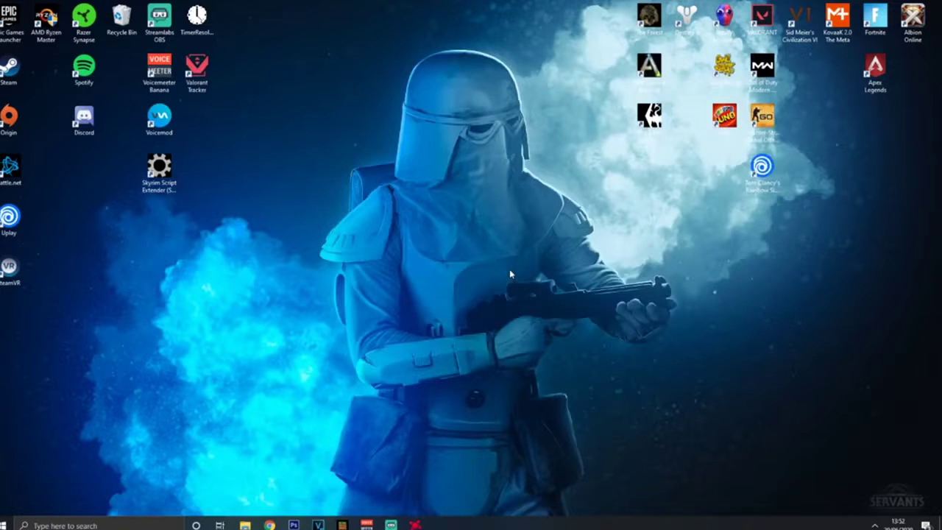
# Go to System > Display > Advanced display settings and open Display 2's adapter properties
pyautogui.click(4, 524)
pyautogui.click(9, 489)
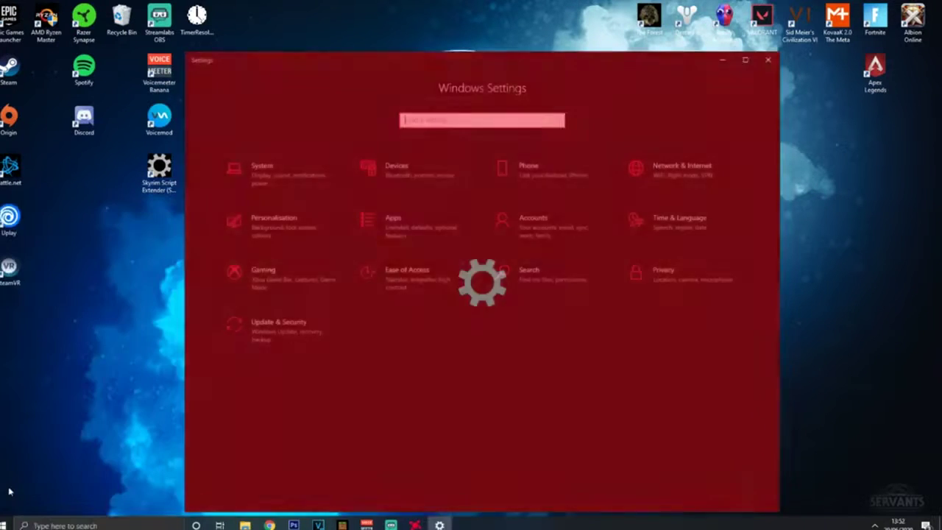
pyautogui.click(280, 177)
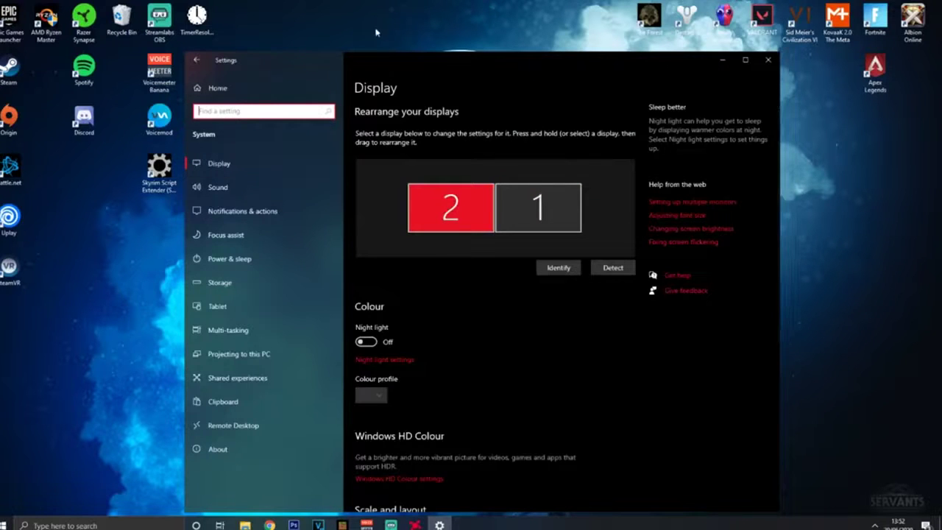
pyautogui.scroll(-5, 488, 304)
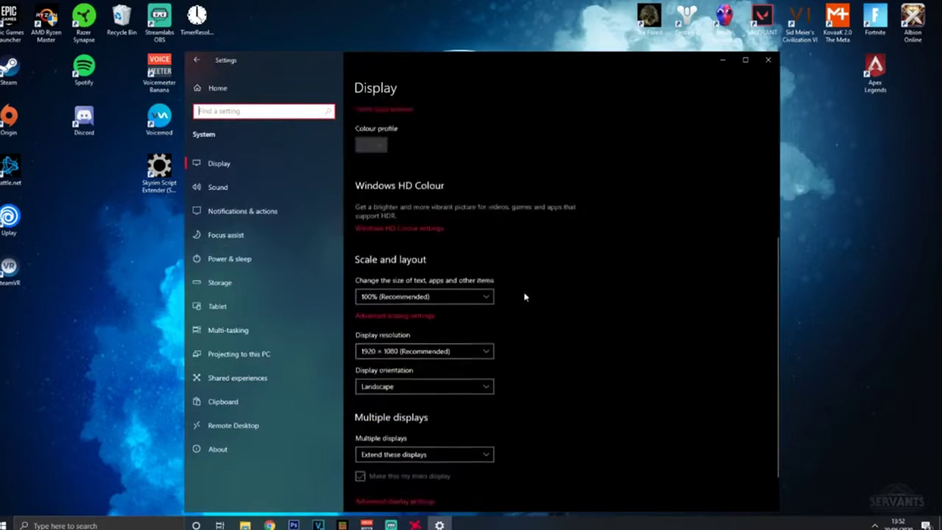
pyautogui.scroll(5, 525, 297)
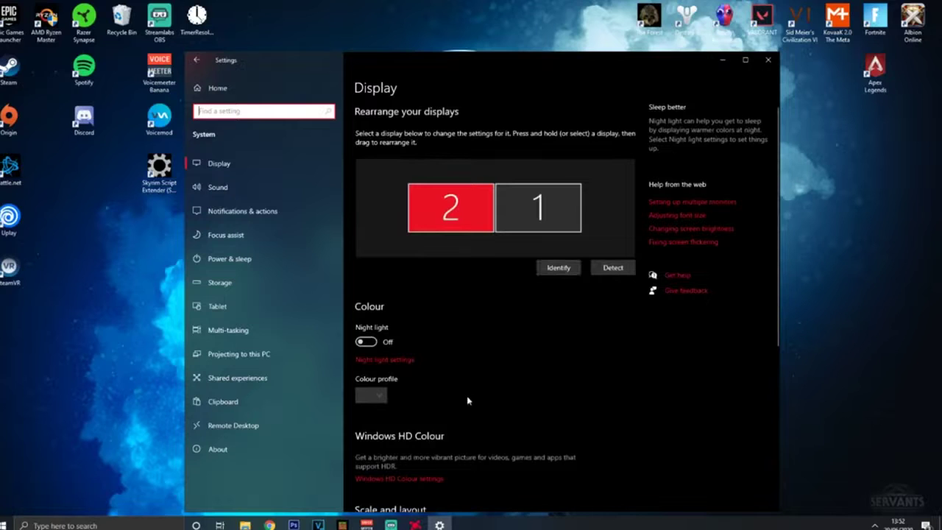
pyautogui.scroll(-5, 467, 400)
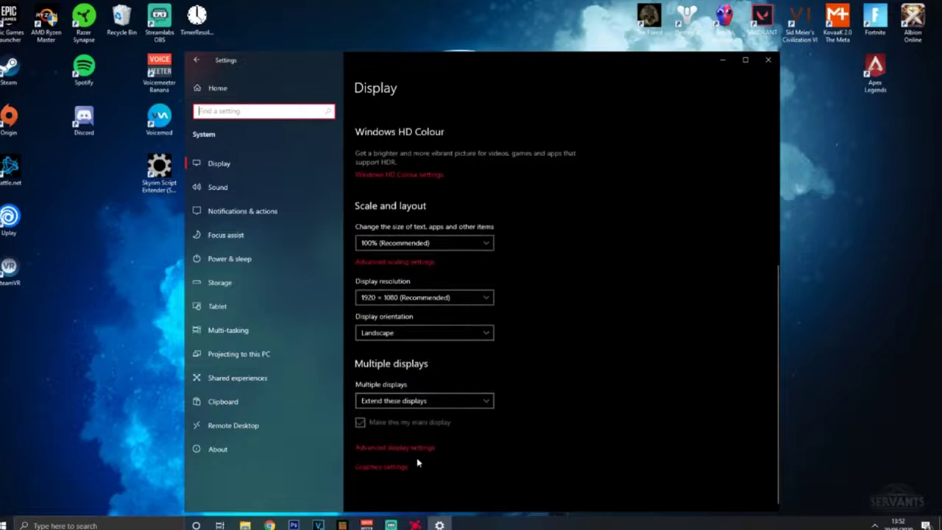
pyautogui.click(412, 447)
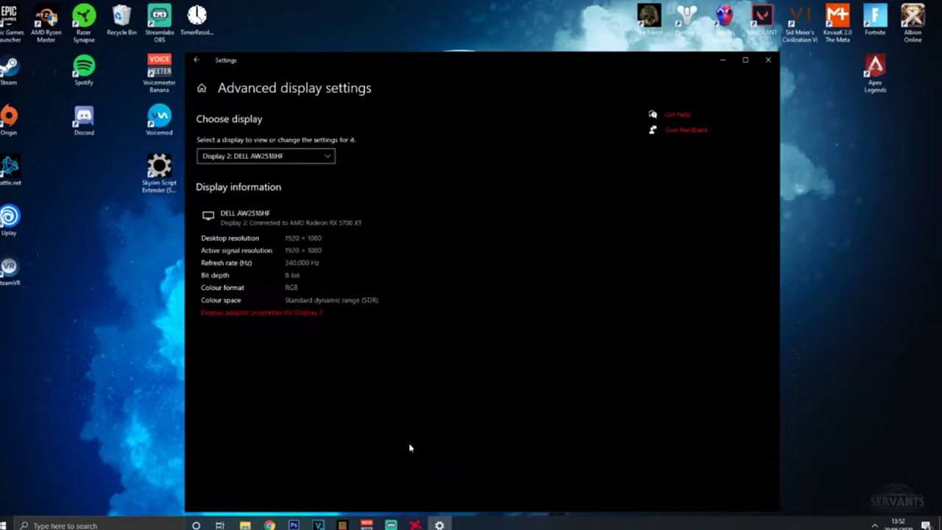
pyautogui.click(243, 312)
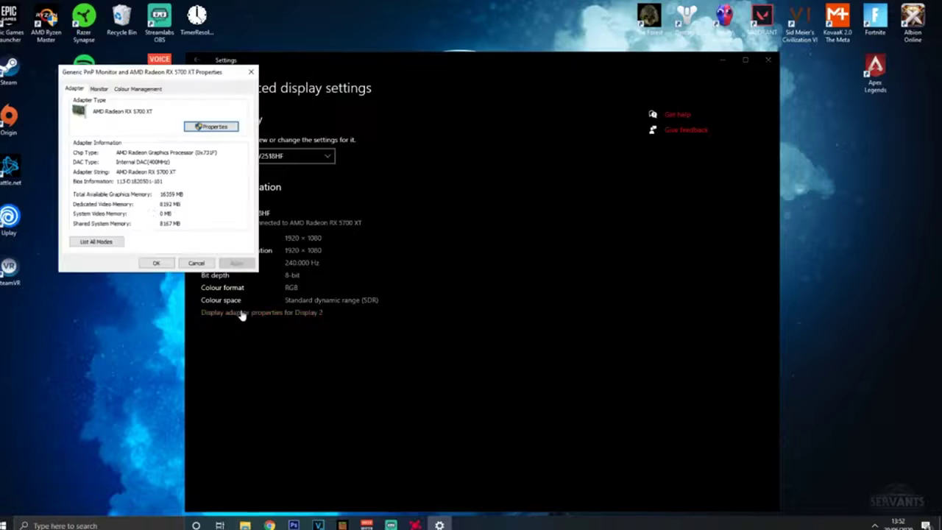
# Set the monitor's screen refresh rate to 240 Hertz, confirm, and close Settings
pyautogui.click(98, 89)
pyautogui.click(121, 168)
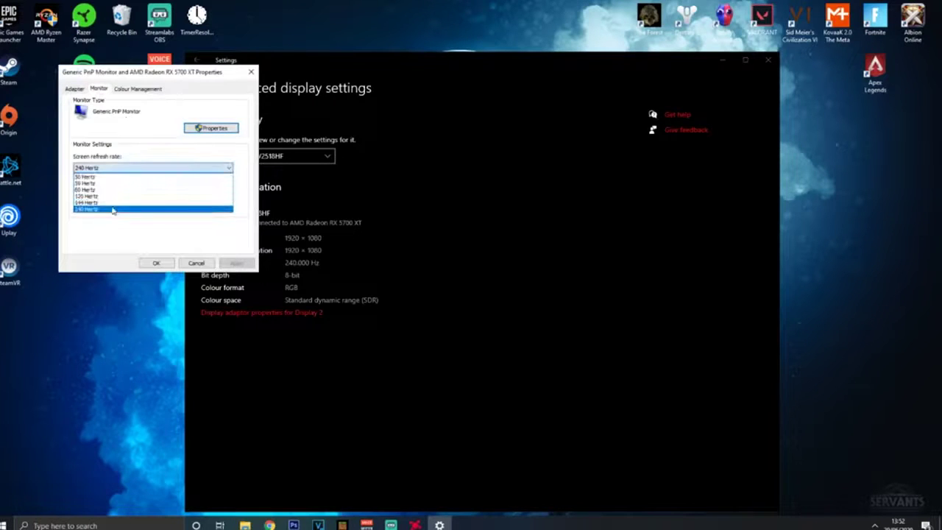
pyautogui.click(113, 211)
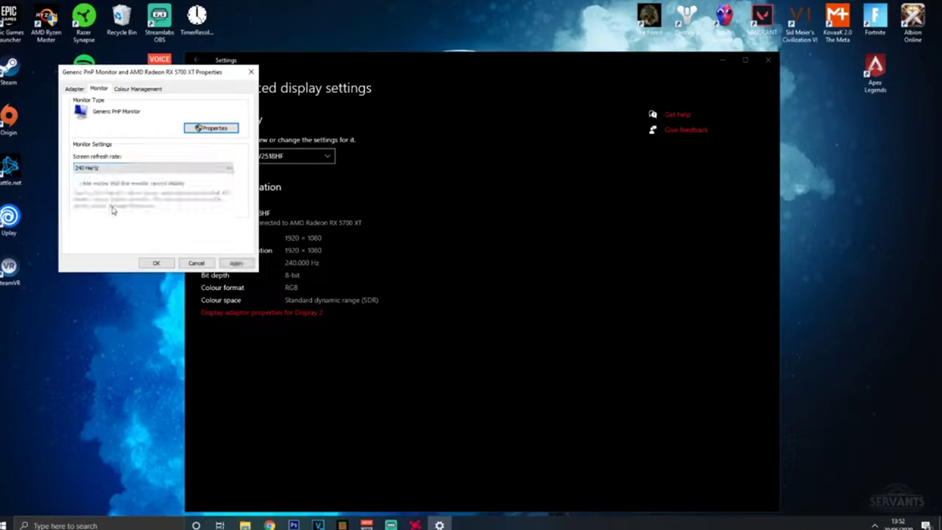
pyautogui.click(155, 263)
pyautogui.click(767, 59)
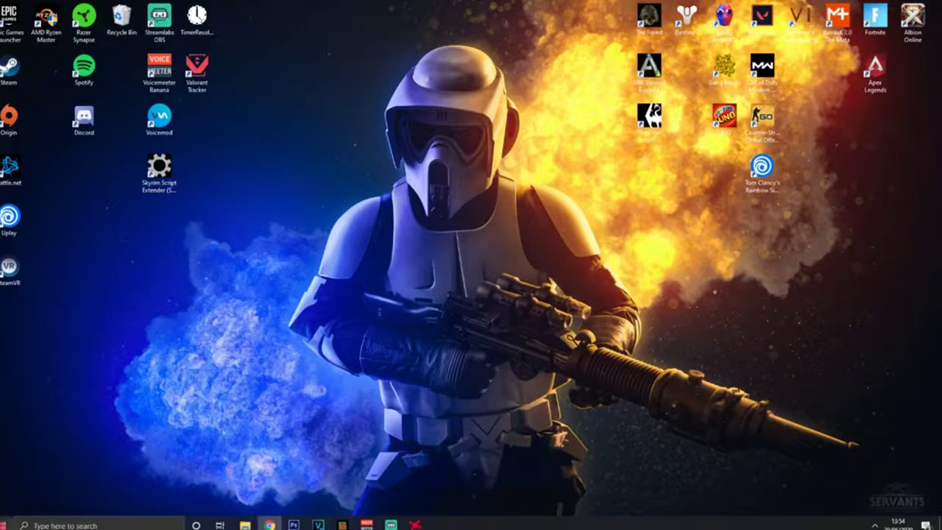
# Open Registry Editor via search 'reg' and search the registry for 'ulps'
pyautogui.click(74, 525)
pyautogui.write('reg')
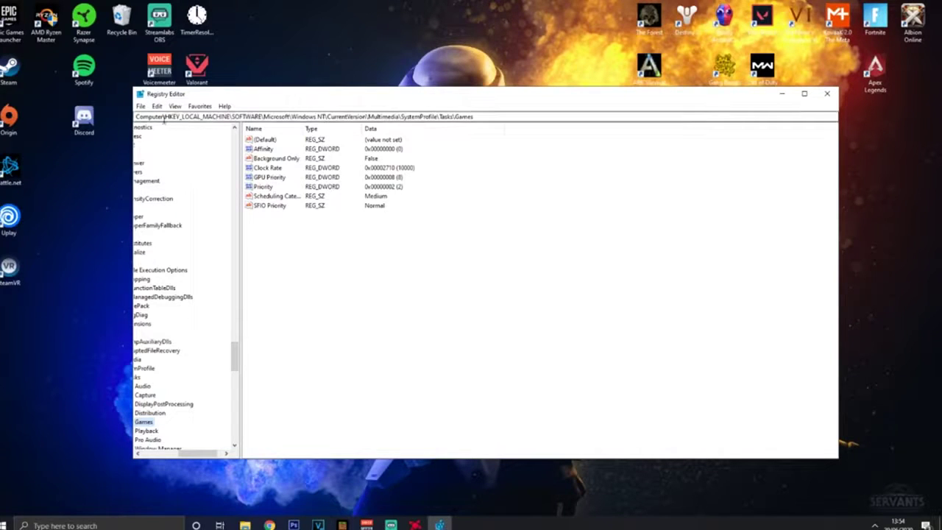
pyautogui.click(156, 108)
pyautogui.click(176, 185)
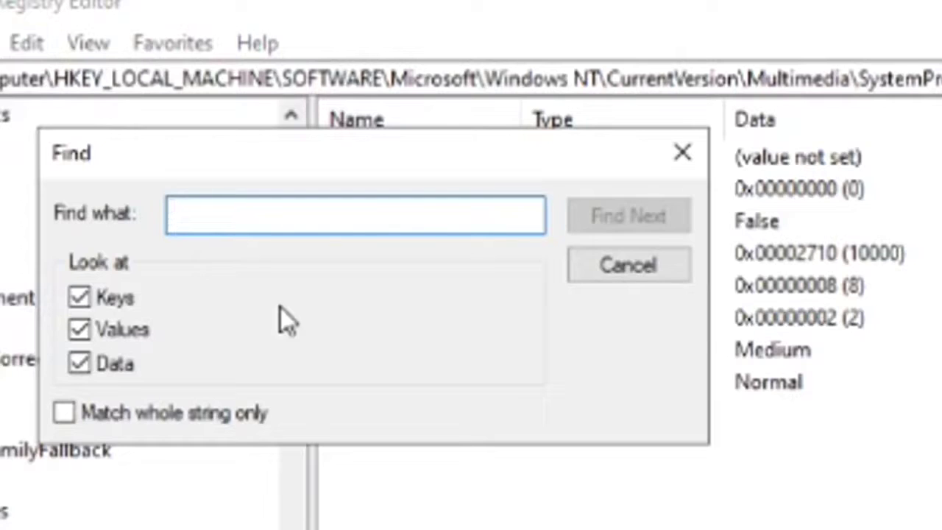
pyautogui.write('ulps')
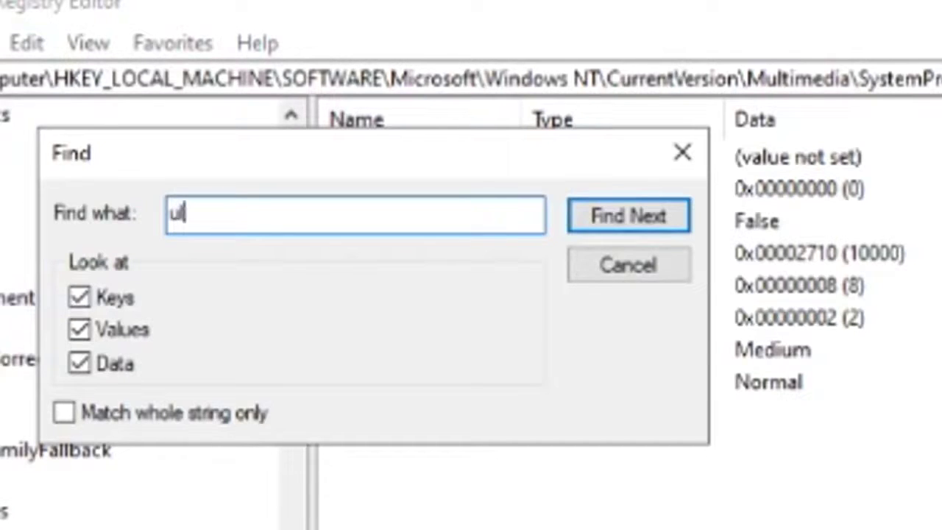
pyautogui.click(577, 215)
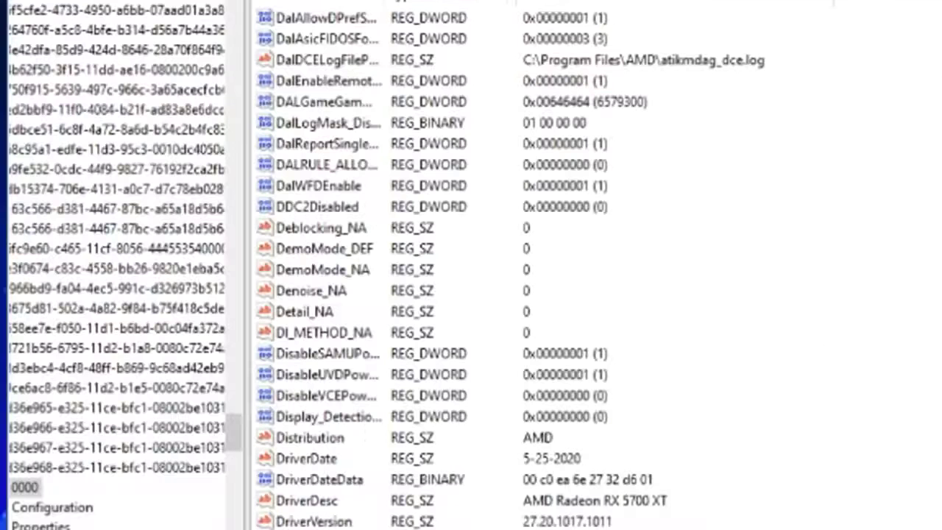
# Set the EnableUlps value data to 0 and close Registry Editor
pyautogui.press('Return')
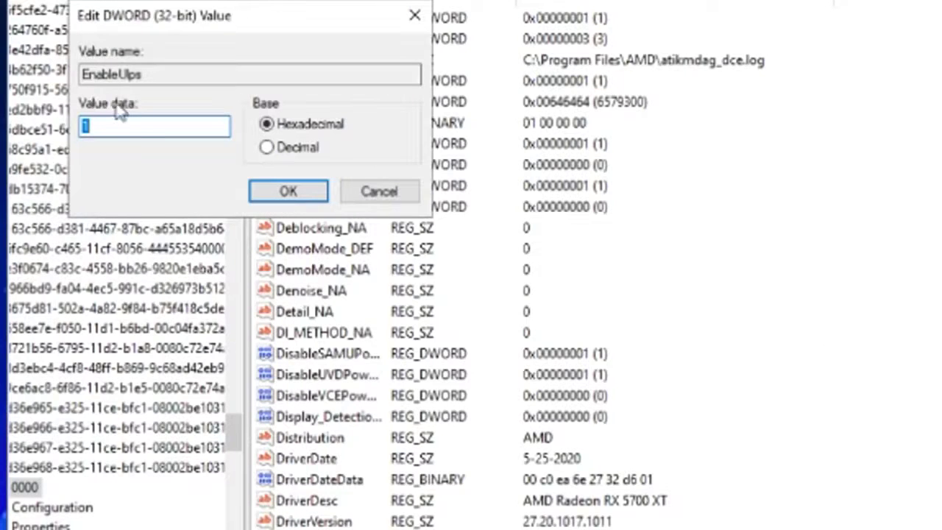
pyautogui.press('BackSpace')
pyautogui.write('0')
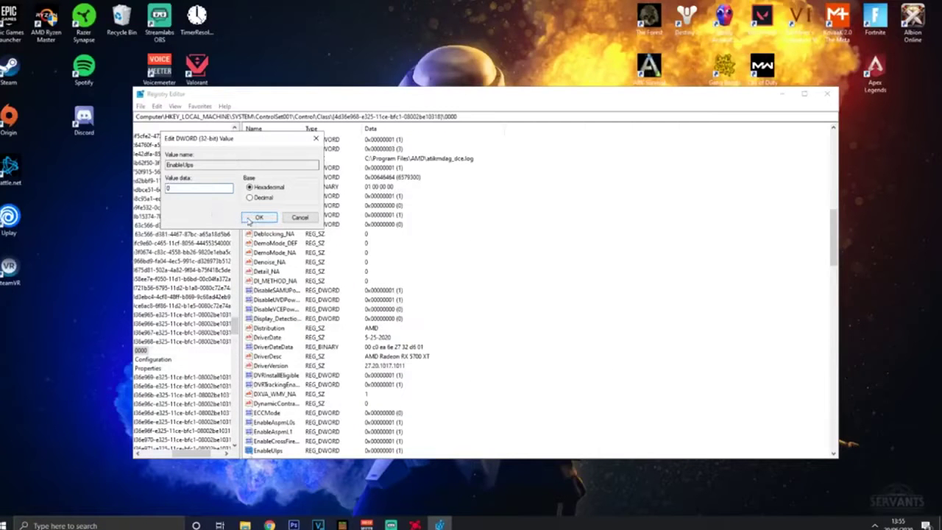
pyautogui.click(250, 220)
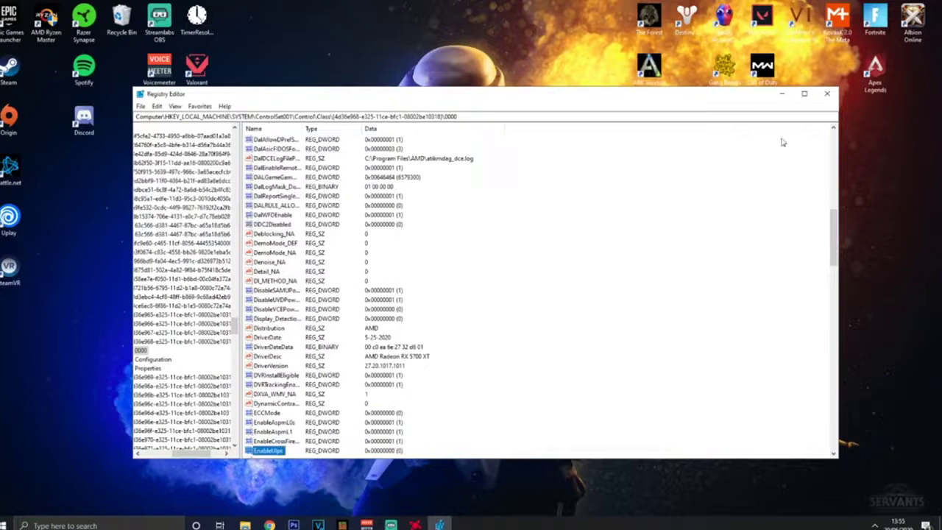
pyautogui.click(825, 95)
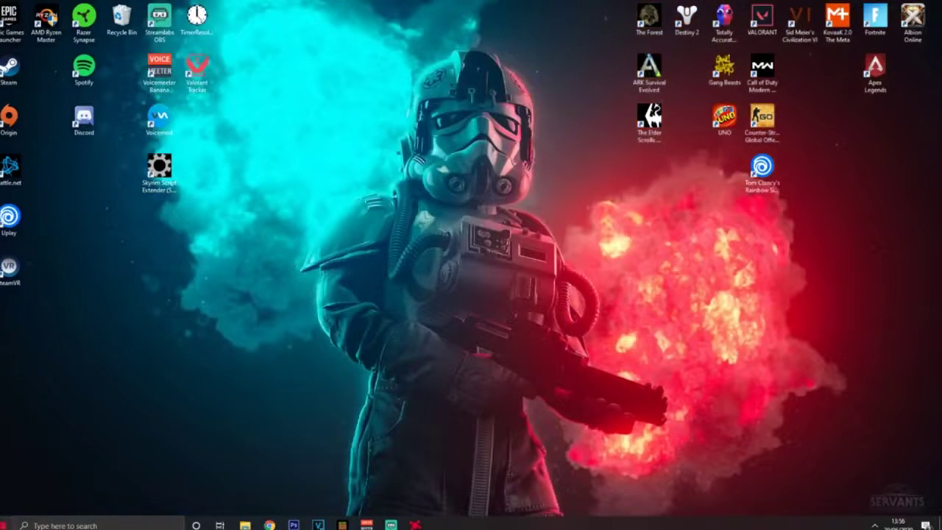
# Show the Start menu's power options, including Restart
pyautogui.click(4, 525)
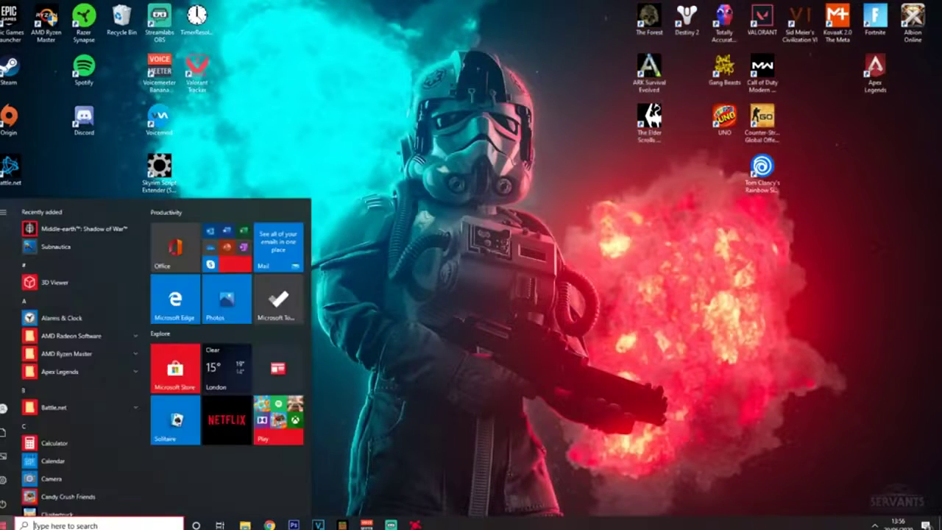
pyautogui.click(4, 503)
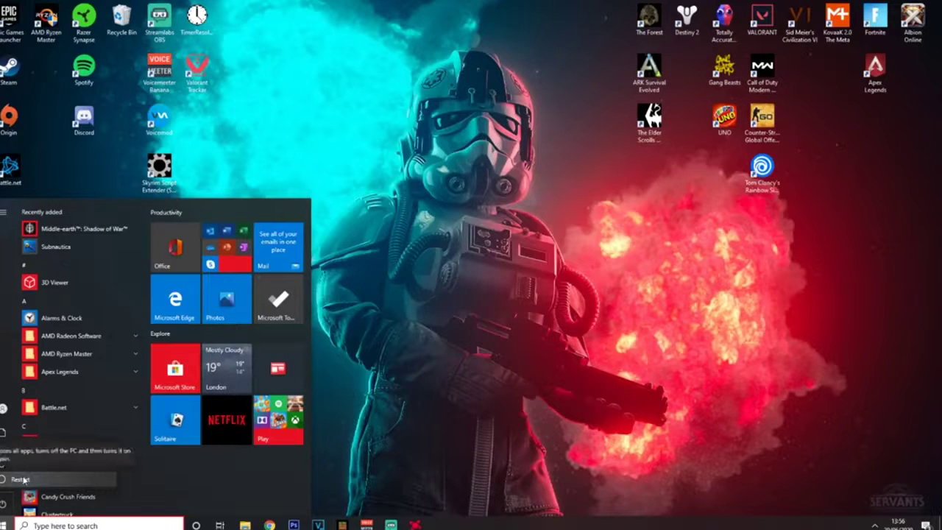